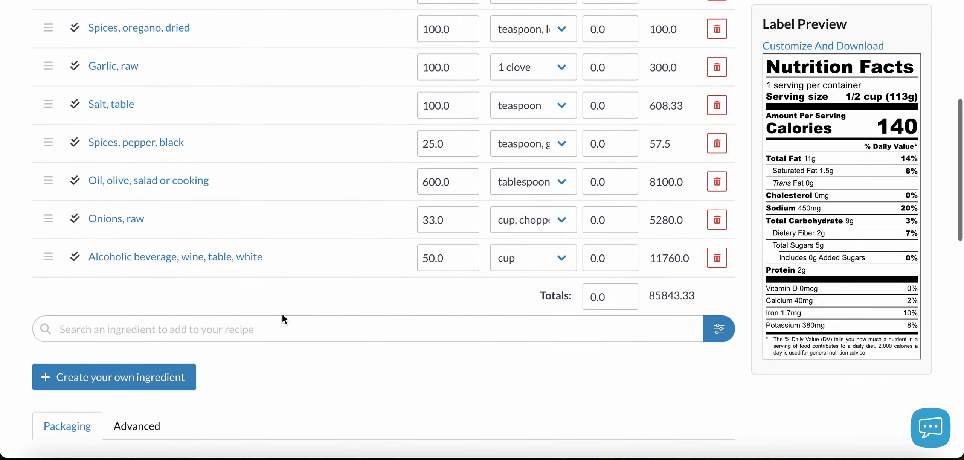
Open the 3571 Marinara Sauce 40 oz recipe and review its ingredient list and packaging settings
{"action": "scroll", "coordinate": [281, 313], "scroll_direction": "up", "scroll_amount": 5}
{"action": "scroll", "coordinate": [283, 315], "scroll_direction": "up", "scroll_amount": 4}
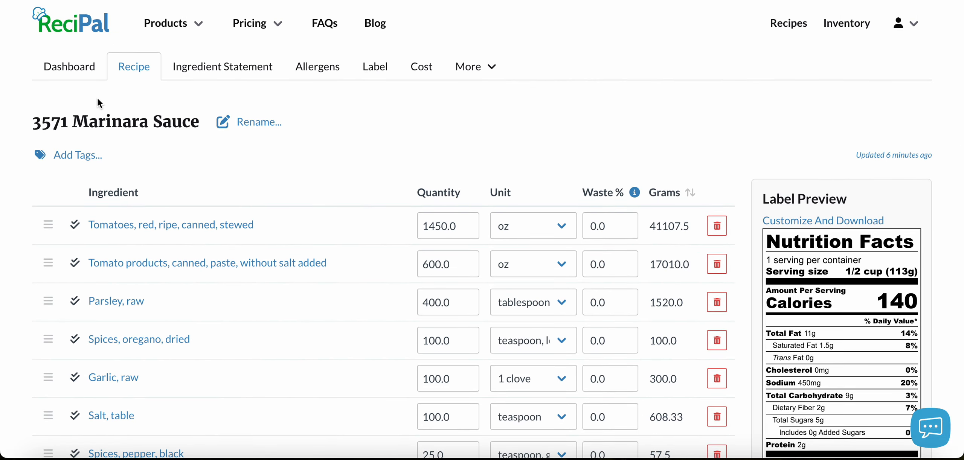
{"action": "left_click", "coordinate": [73, 68]}
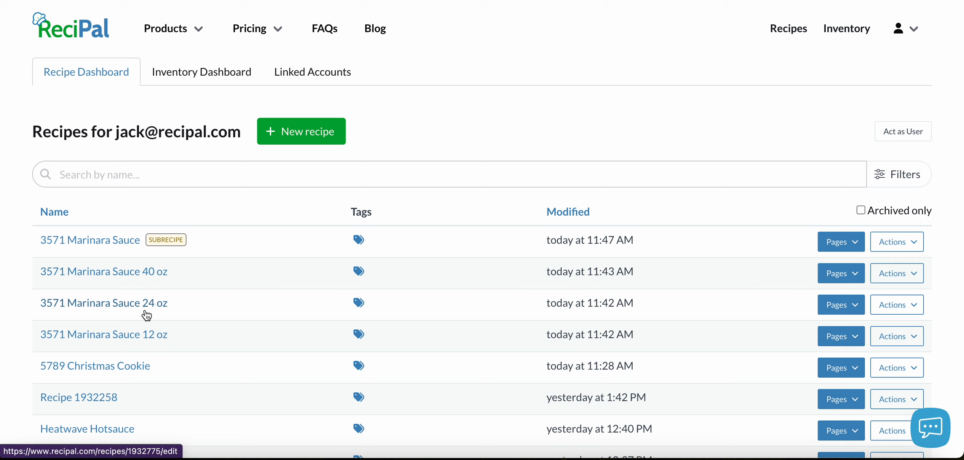
{"action": "left_click", "coordinate": [125, 274]}
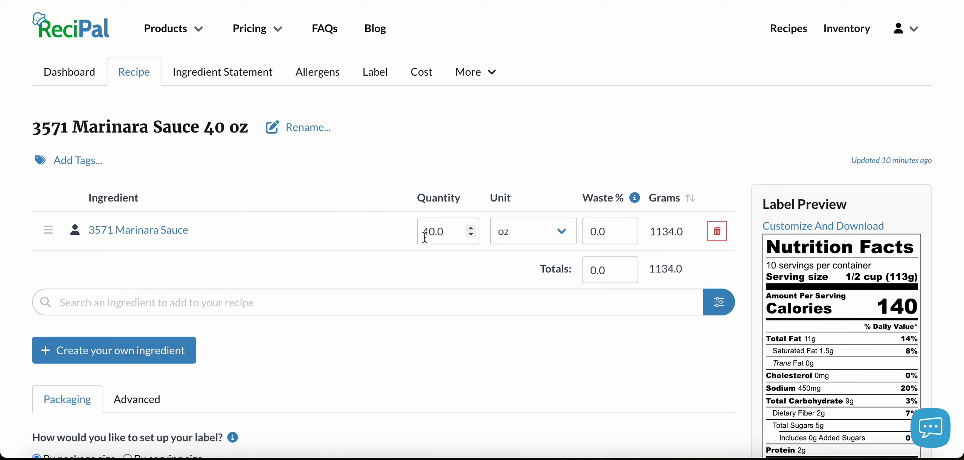
{"action": "scroll", "coordinate": [381, 287], "scroll_direction": "down", "scroll_amount": 6}
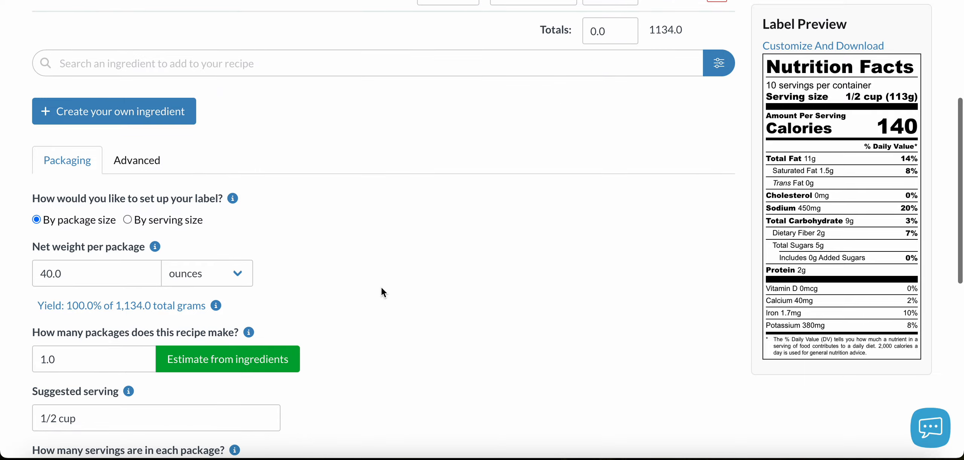
{"action": "scroll", "coordinate": [451, 361], "scroll_direction": "down", "scroll_amount": 3}
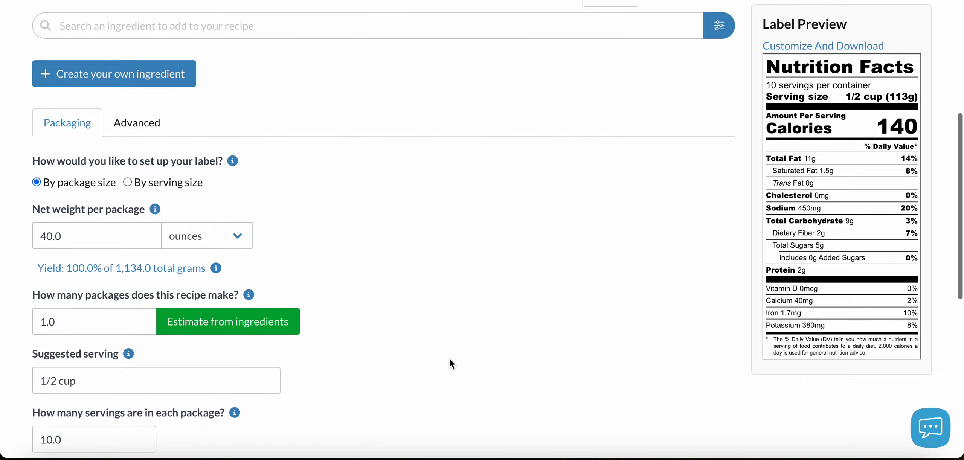
{"action": "scroll", "coordinate": [355, 308], "scroll_direction": "up", "scroll_amount": 6}
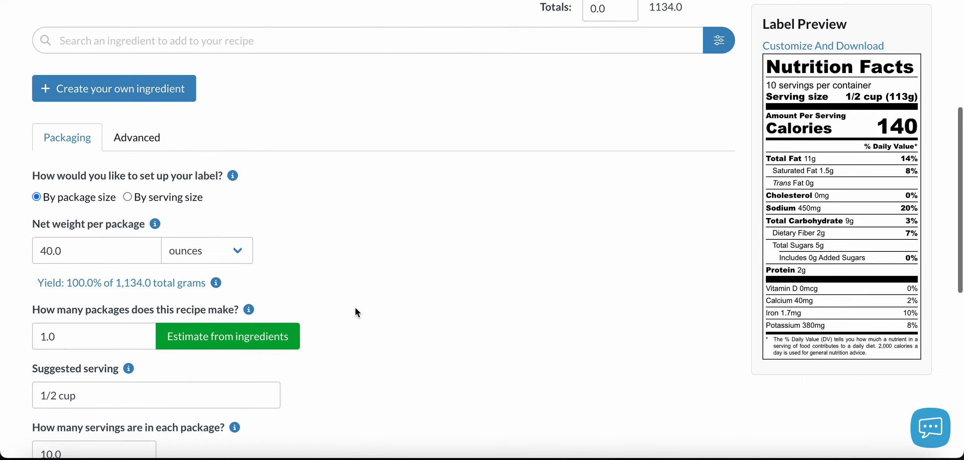
{"action": "scroll", "coordinate": [355, 308], "scroll_direction": "up", "scroll_amount": 3}
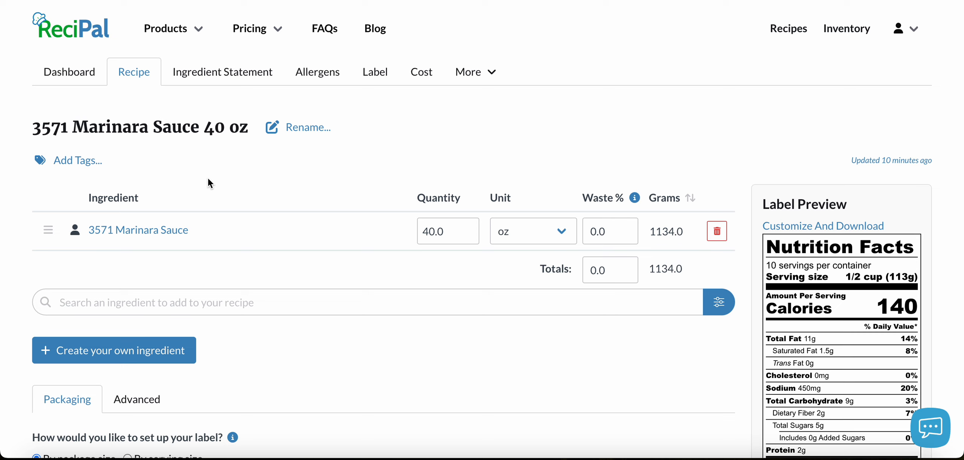
Search the raw materials inventory for "marinara" and check the stock of the marinara subrecipe
{"action": "left_click", "coordinate": [80, 83]}
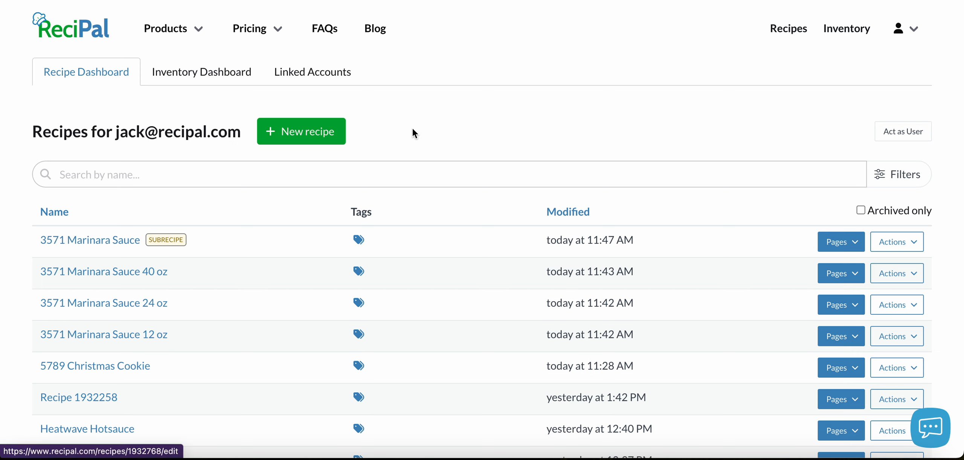
{"action": "left_click", "coordinate": [829, 48]}
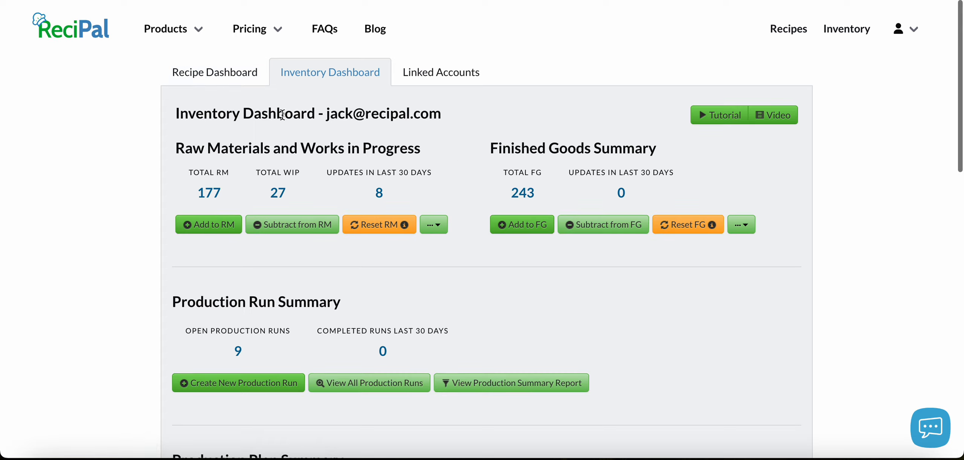
{"action": "left_click", "coordinate": [216, 228]}
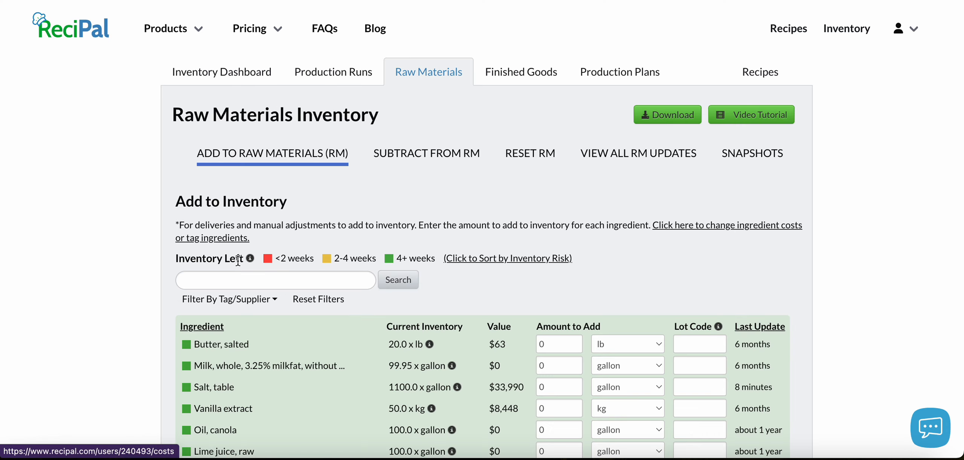
{"action": "left_click", "coordinate": [234, 280]}
{"action": "type", "text": "marinara"}
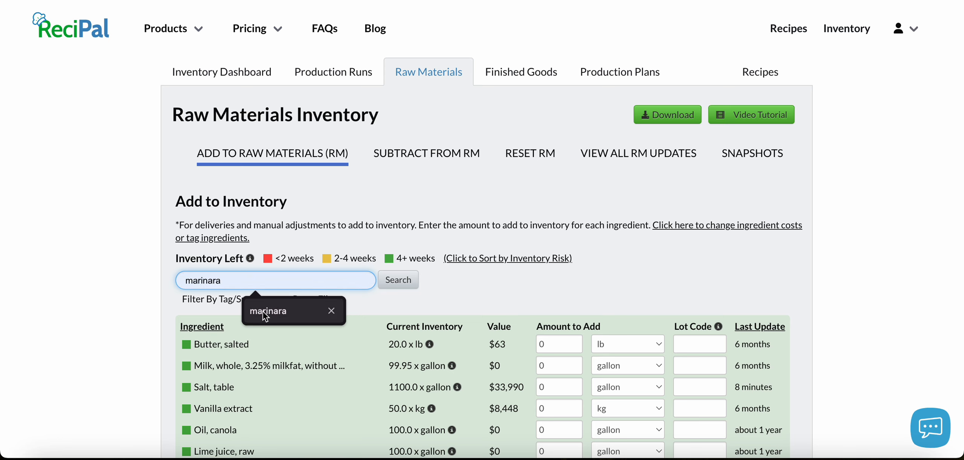
{"action": "left_click", "coordinate": [264, 314]}
{"action": "left_click", "coordinate": [397, 280]}
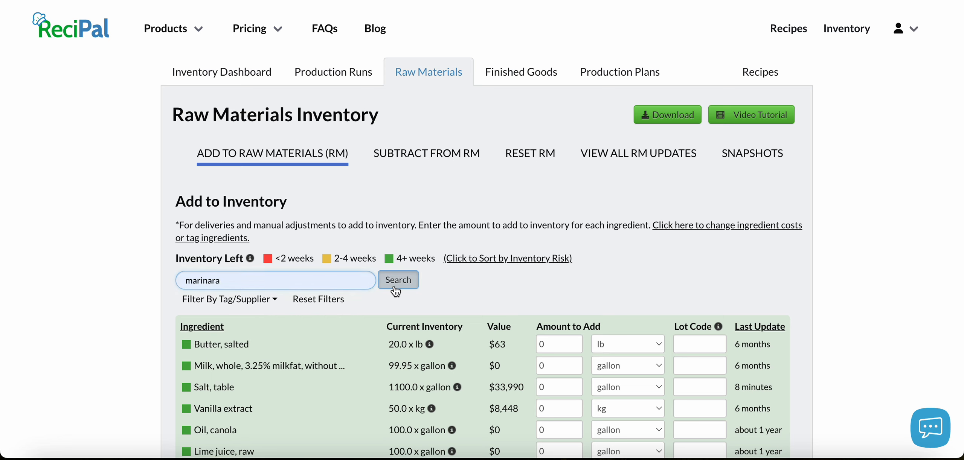
{"action": "scroll", "coordinate": [398, 280], "scroll_direction": "down", "scroll_amount": 2}
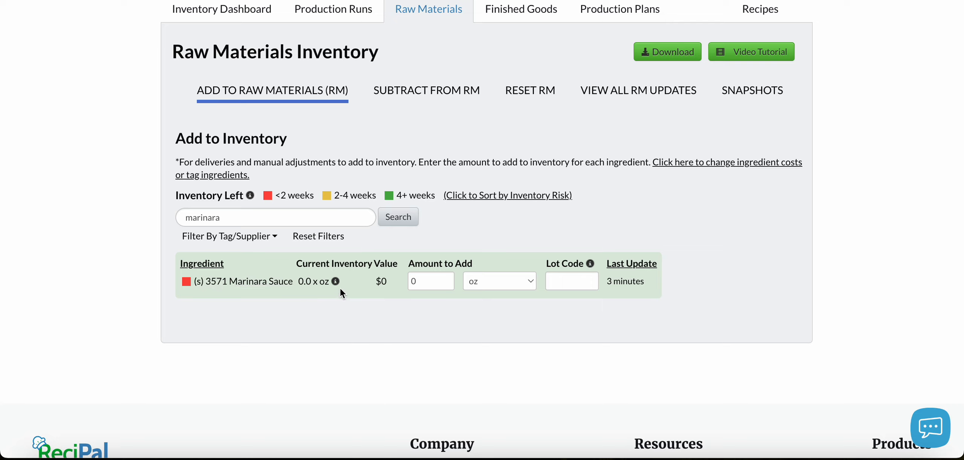
{"action": "scroll", "coordinate": [396, 184], "scroll_direction": "up", "scroll_amount": 2}
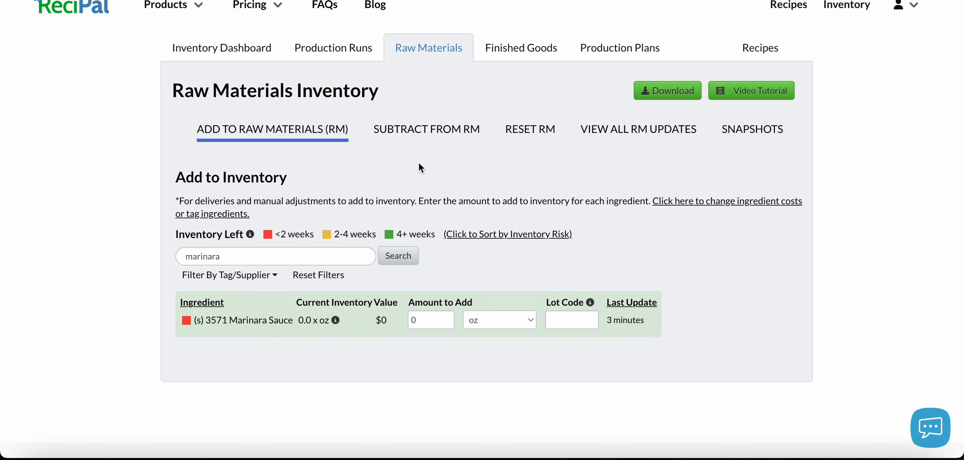
Open the 3571 Marinara Sauce production run dated 02/14/24 for editing and review its ingredient requirements
{"action": "scroll", "coordinate": [418, 167], "scroll_direction": "up", "scroll_amount": 1}
{"action": "left_click", "coordinate": [371, 72]}
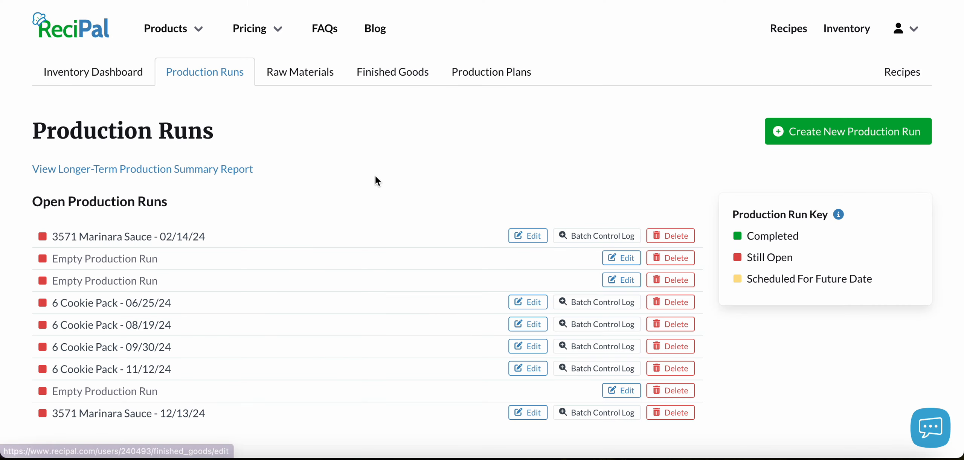
{"action": "left_click", "coordinate": [527, 235]}
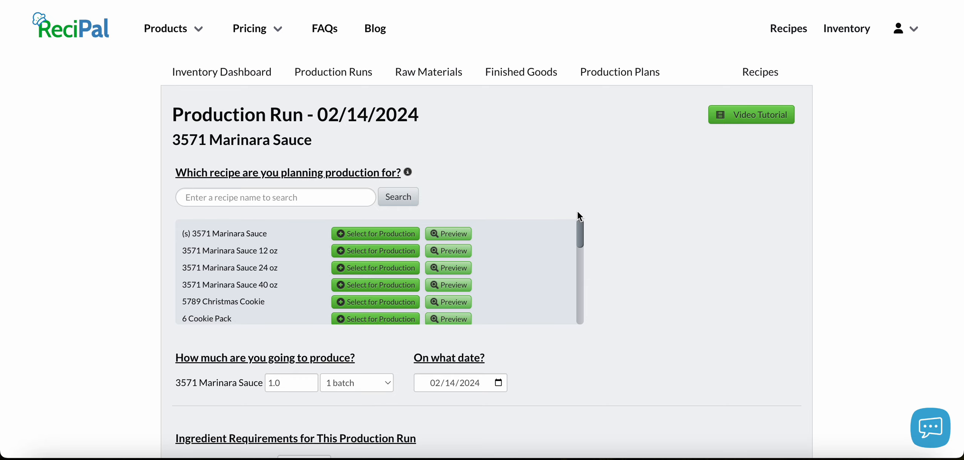
{"action": "scroll", "coordinate": [631, 286], "scroll_direction": "down", "scroll_amount": 8}
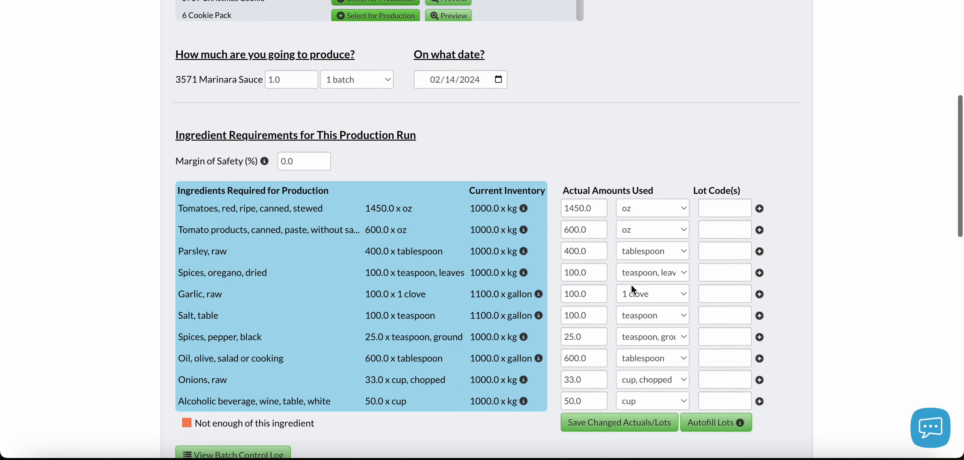
{"action": "scroll", "coordinate": [632, 289], "scroll_direction": "down", "scroll_amount": 2}
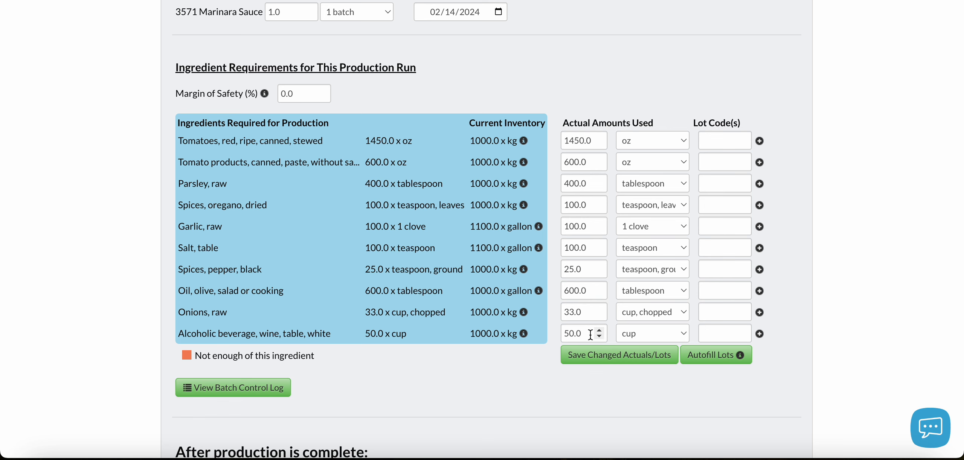
{"action": "scroll", "coordinate": [538, 400], "scroll_direction": "down", "scroll_amount": 5}
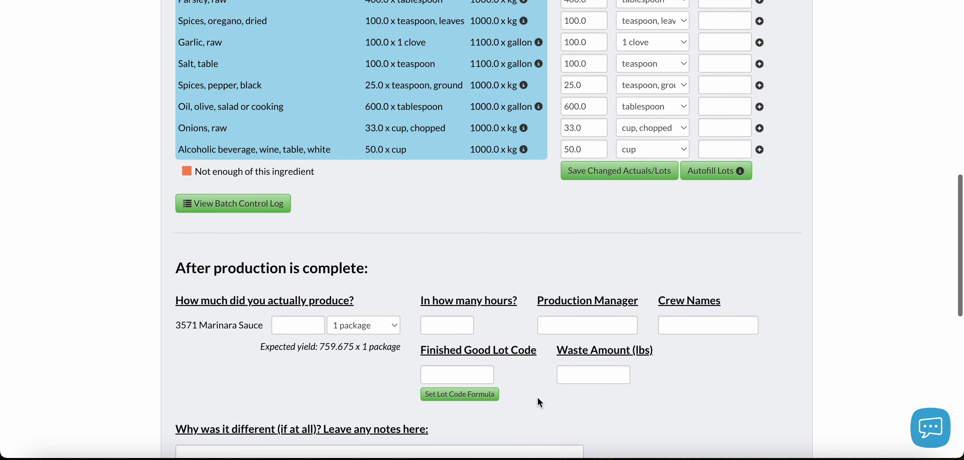
Record the run's actual production as 759.675 packages, made in 3 hours
{"action": "left_click", "coordinate": [294, 327]}
{"action": "type", "text": "7"}
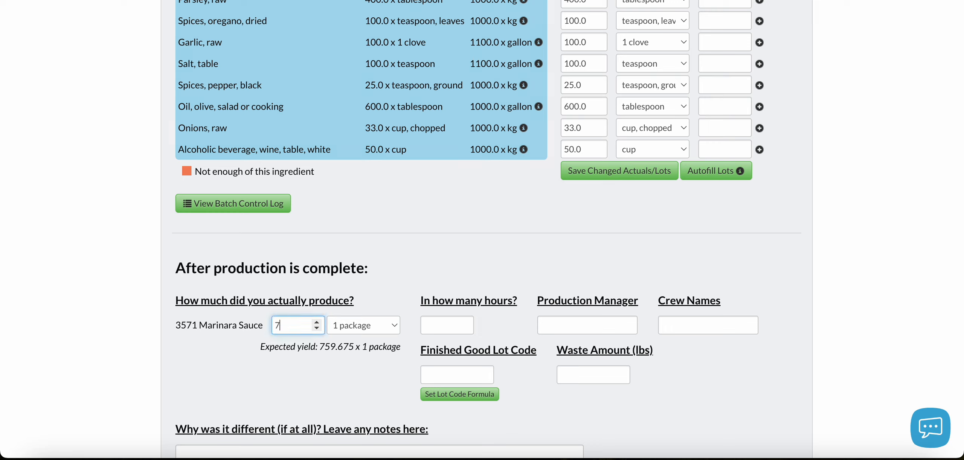
{"action": "type", "text": "59.675"}
{"action": "left_click", "coordinate": [447, 323]}
{"action": "type", "text": "3"}
Enter the production manager's first name and close the production run, updating inventory and viewing the report
{"action": "left_click", "coordinate": [546, 323]}
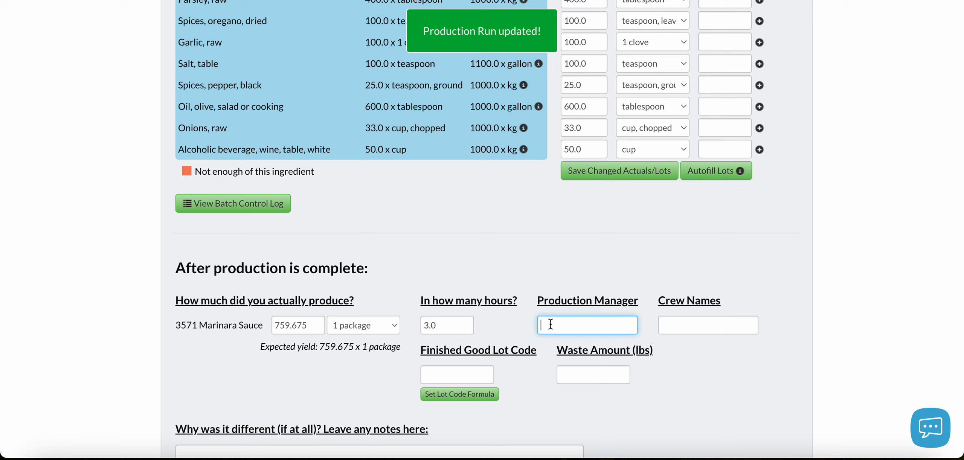
{"action": "type", "text": "Jacke"}
{"action": "key", "text": "BackSpace"}
{"action": "left_click", "coordinate": [739, 338]}
{"action": "scroll", "coordinate": [738, 348], "scroll_direction": "down", "scroll_amount": 5}
{"action": "left_click", "coordinate": [284, 347]}
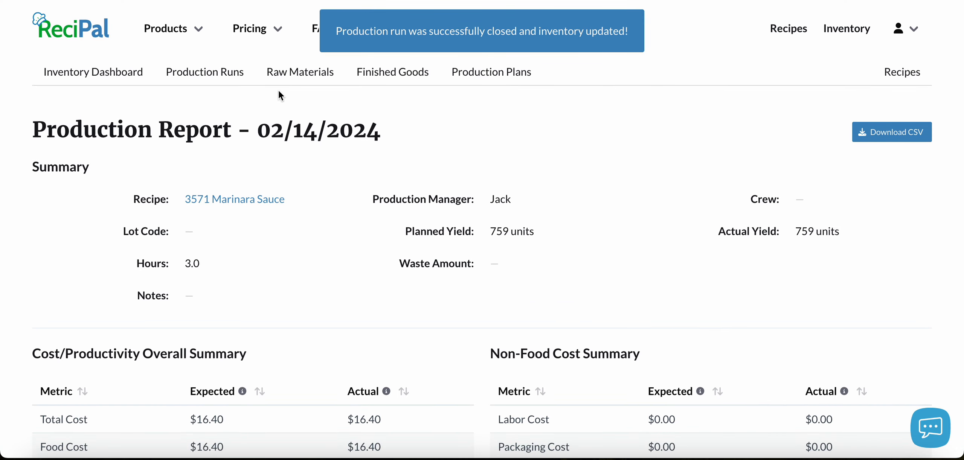
Search the raw materials inventory for "marina" to check the updated stock of 3571 Marinara Sauce
{"action": "left_click", "coordinate": [288, 80]}
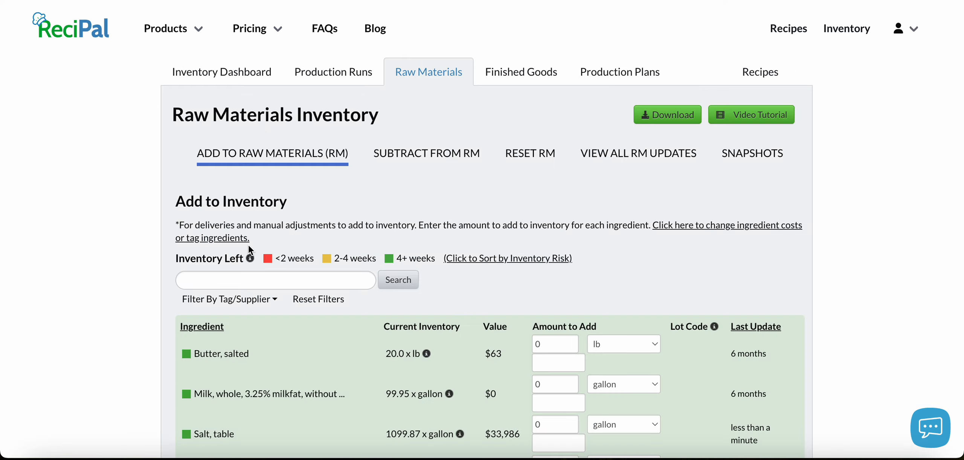
{"action": "left_click", "coordinate": [239, 282]}
{"action": "type", "text": "marina"}
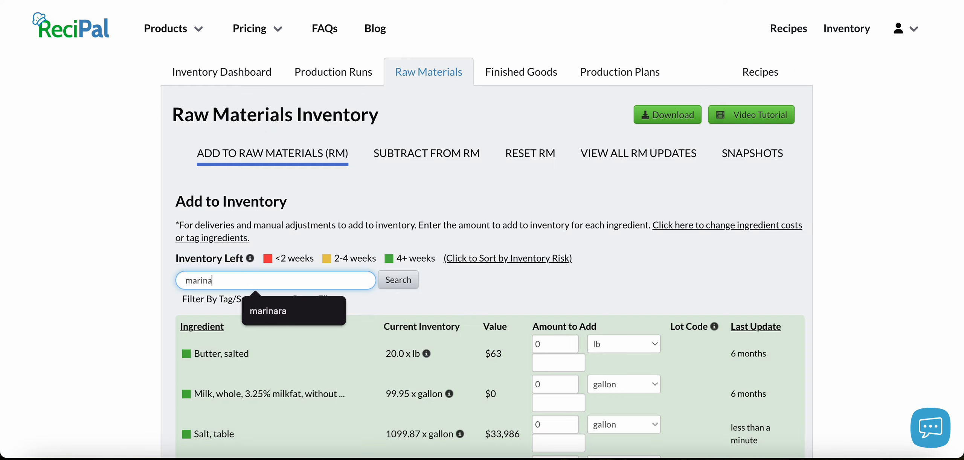
{"action": "left_click", "coordinate": [406, 282]}
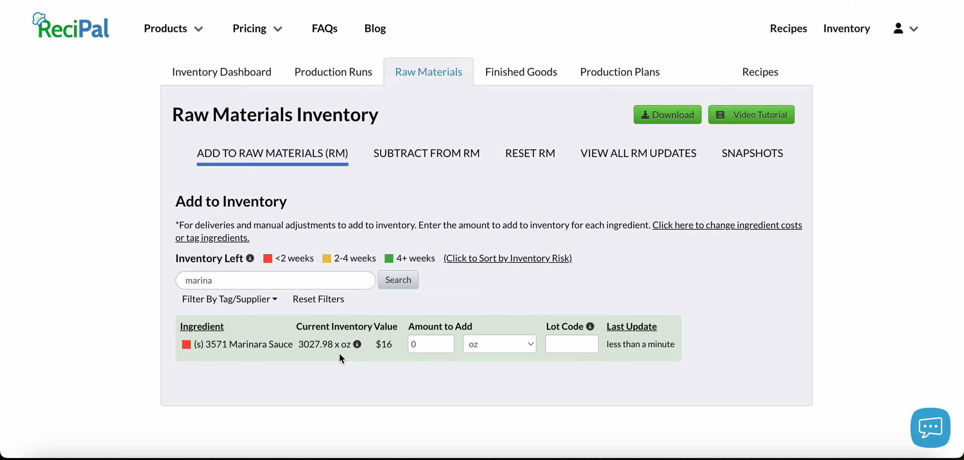
Create a new production run and select the 3571 Marinara Sauce 40 oz recipe for it
{"action": "left_click", "coordinate": [352, 78]}
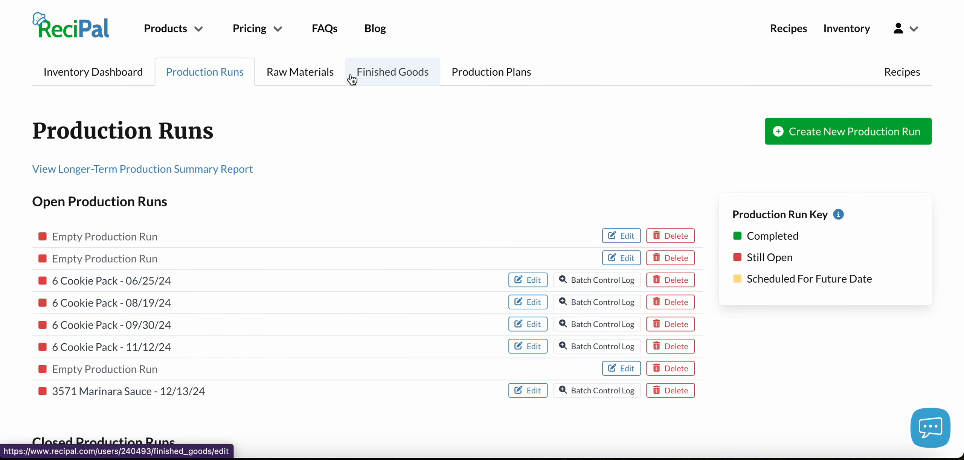
{"action": "left_click", "coordinate": [819, 129]}
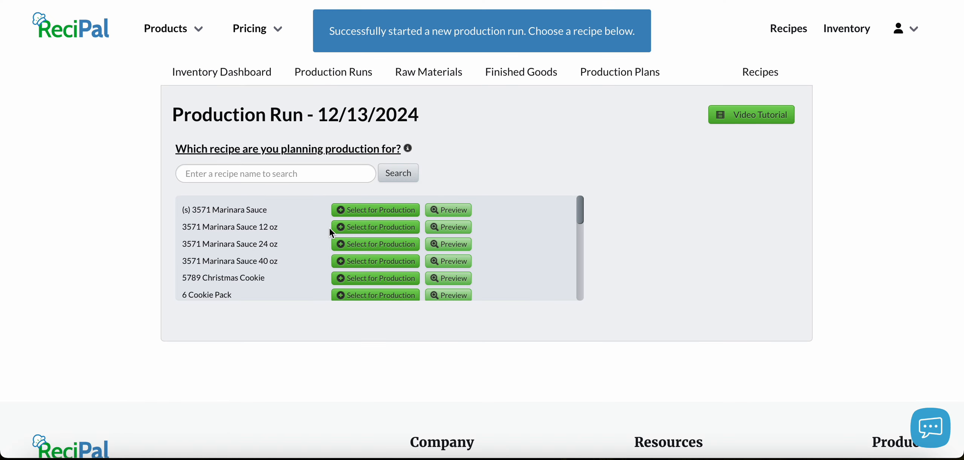
{"action": "left_click", "coordinate": [352, 263]}
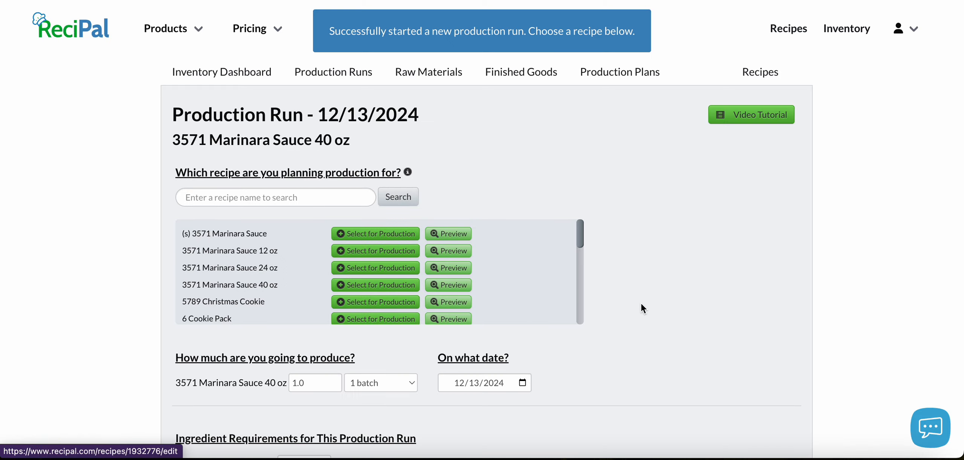
Set the planned production of 3571 Marinara Sauce 40 oz to 100 batches
{"action": "scroll", "coordinate": [688, 319], "scroll_direction": "down", "scroll_amount": 7}
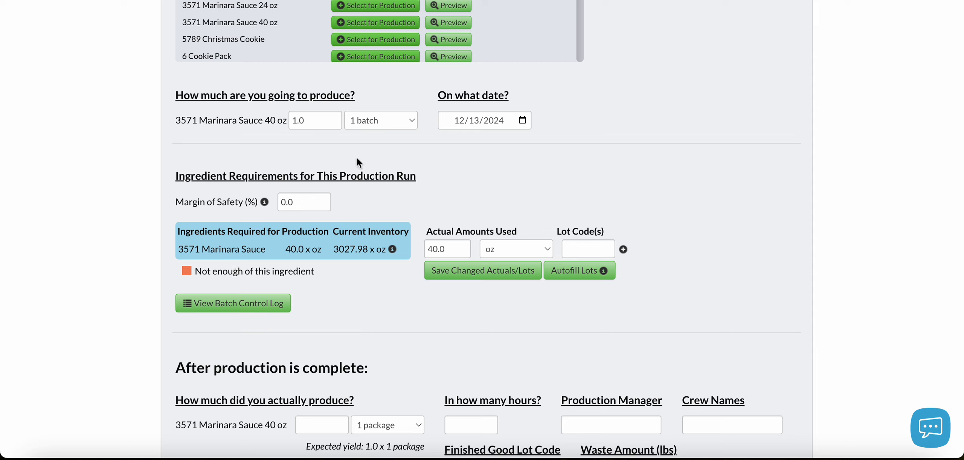
{"action": "left_click_drag", "start_coordinate": [316, 121], "coordinate": [294, 121]}
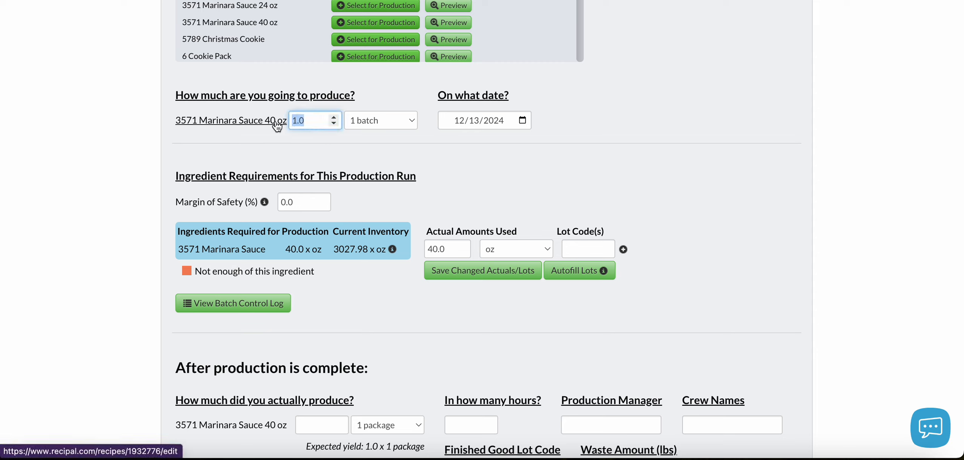
{"action": "type", "text": "100"}
{"action": "left_click", "coordinate": [538, 173]}
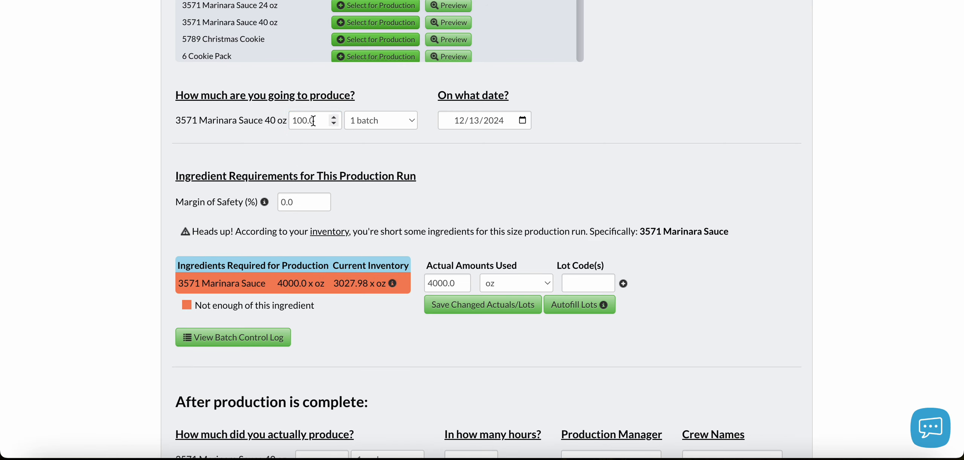
Set the planned production of 3571 Marinara Sauce 40 oz to 50 batches
{"action": "left_click_drag", "start_coordinate": [320, 120], "coordinate": [294, 120]}
{"action": "key", "text": "BackSpace"}
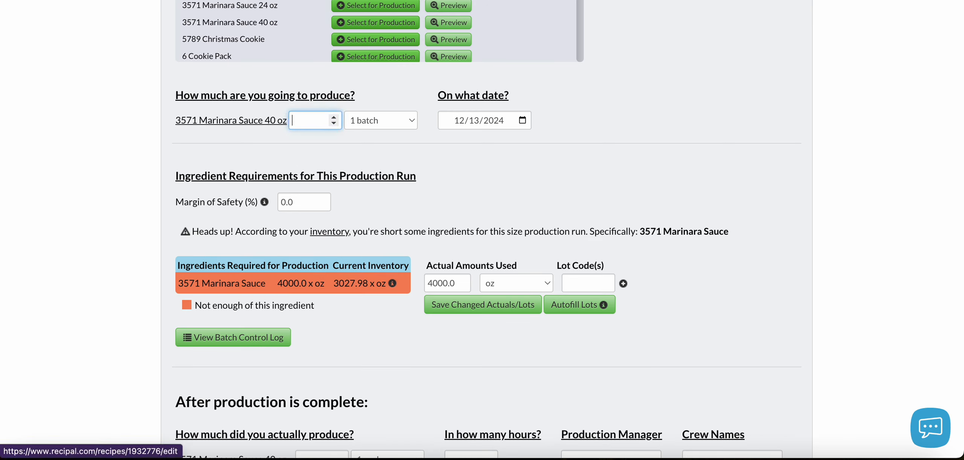
{"action": "type", "text": "50"}
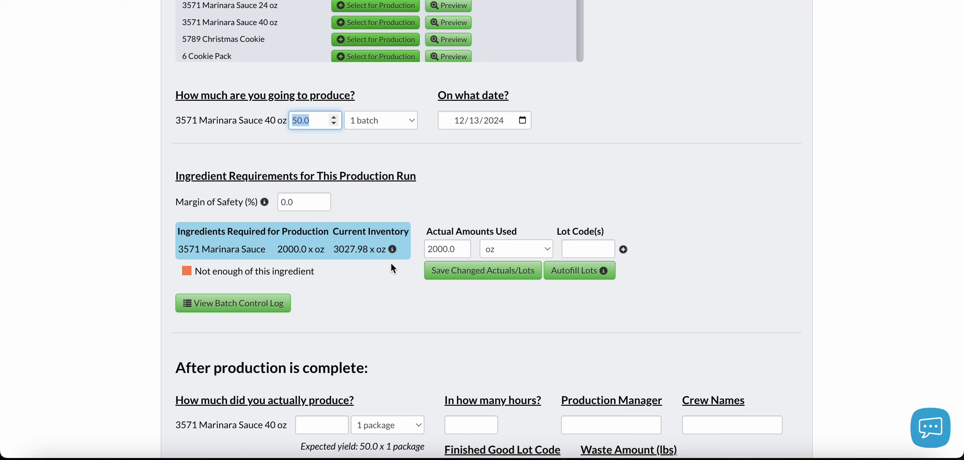
{"action": "scroll", "coordinate": [401, 309], "scroll_direction": "down", "scroll_amount": 3}
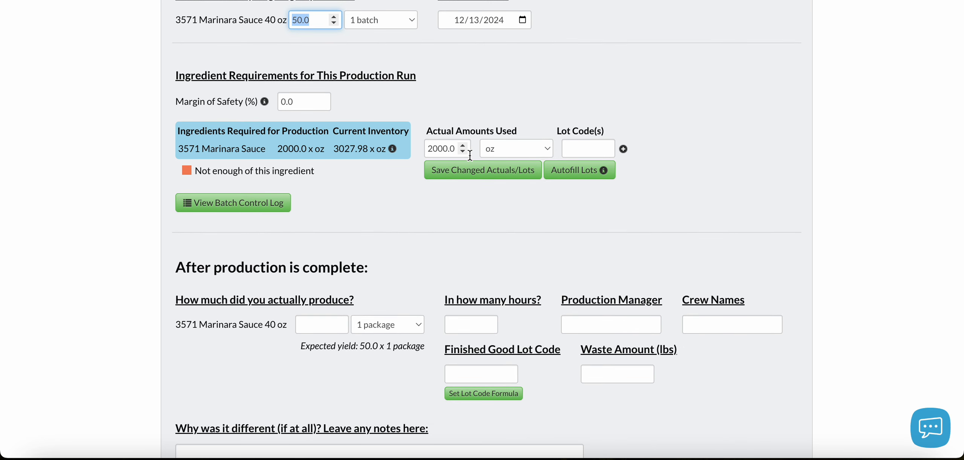
{"action": "scroll", "coordinate": [481, 221], "scroll_direction": "down", "scroll_amount": 3}
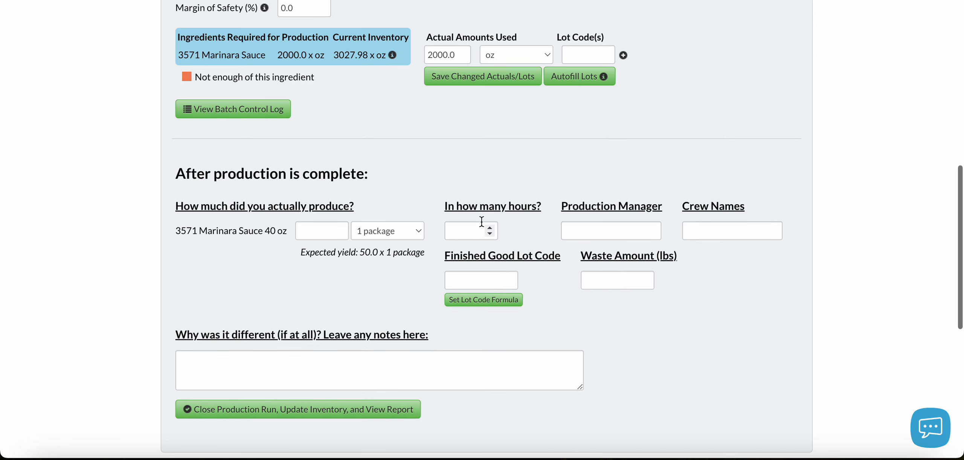
Record the actual production of 3571 Marinara Sauce 40 oz as 50 packages made in 2 hours
{"action": "left_click", "coordinate": [306, 232]}
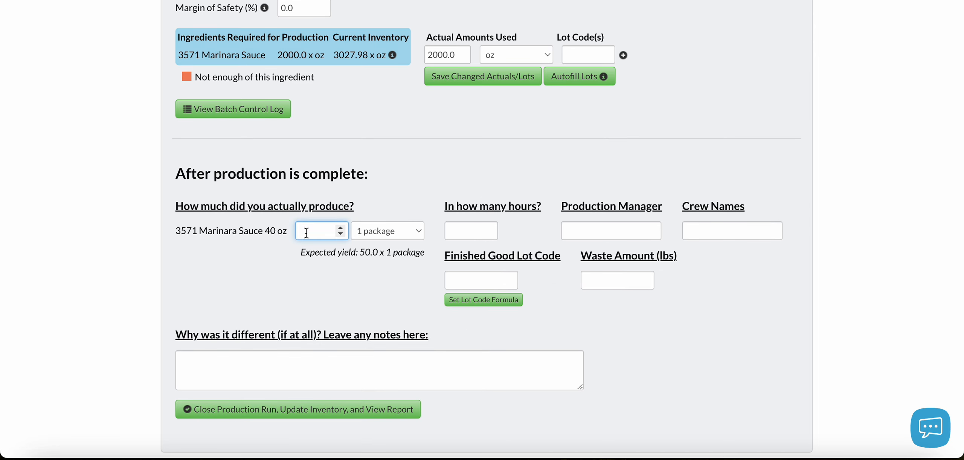
{"action": "type", "text": "50"}
{"action": "left_click", "coordinate": [358, 289]}
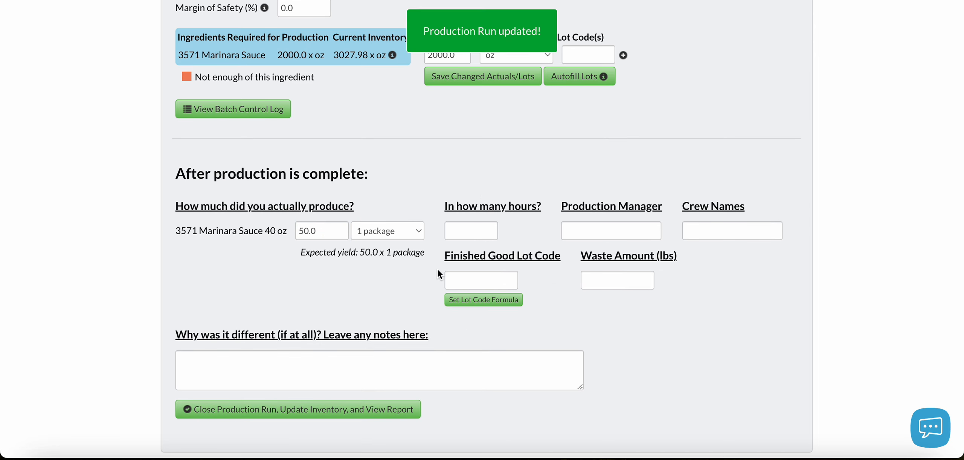
{"action": "left_click", "coordinate": [471, 227]}
{"action": "type", "text": "2"}
Enter the production manager's name for the 40 oz run, and close the run so inventory is updated
{"action": "left_click", "coordinate": [586, 223]}
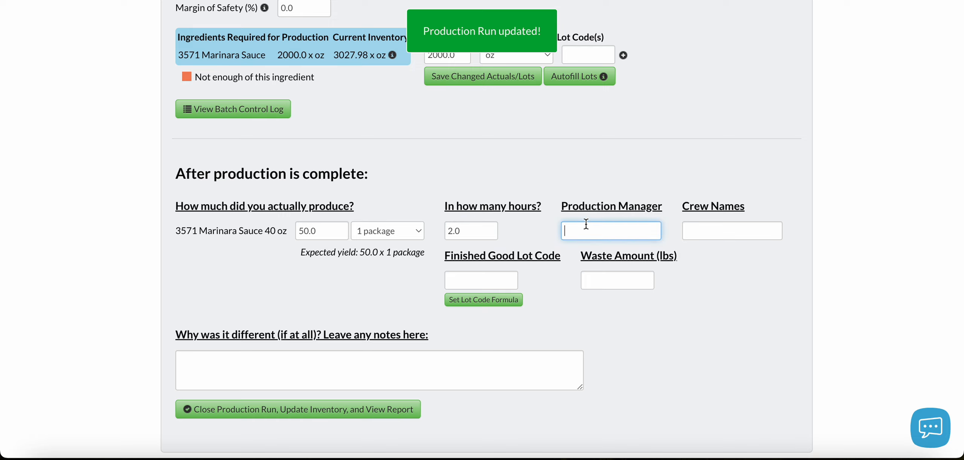
{"action": "type", "text": "Jack"}
{"action": "left_click", "coordinate": [548, 316]}
{"action": "scroll", "coordinate": [548, 313], "scroll_direction": "down", "scroll_amount": 2}
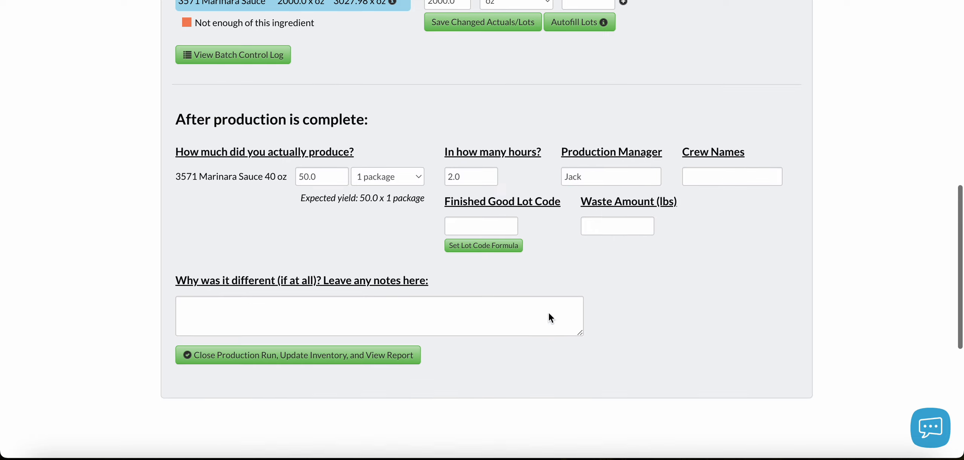
{"action": "left_click", "coordinate": [304, 340]}
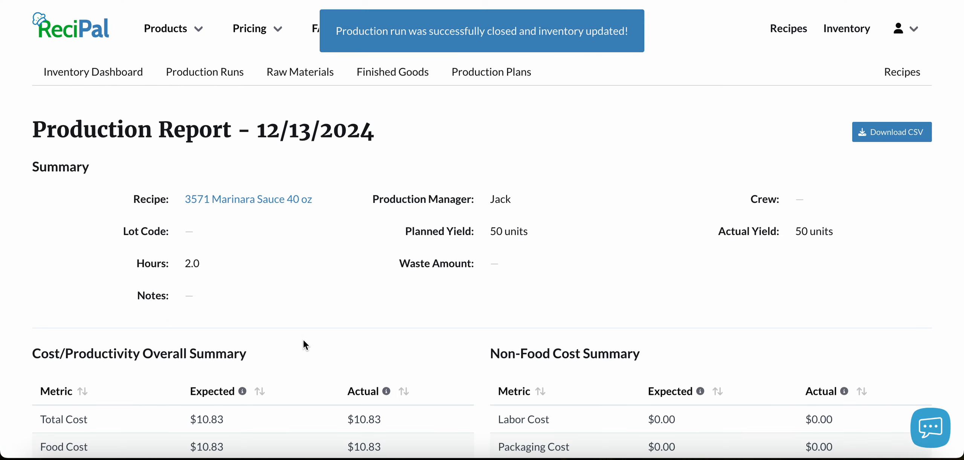
Search the finished goods inventory for "marinar" to check the stock of the packaged marinara sauces
{"action": "left_click", "coordinate": [393, 72]}
{"action": "left_click", "coordinate": [265, 249]}
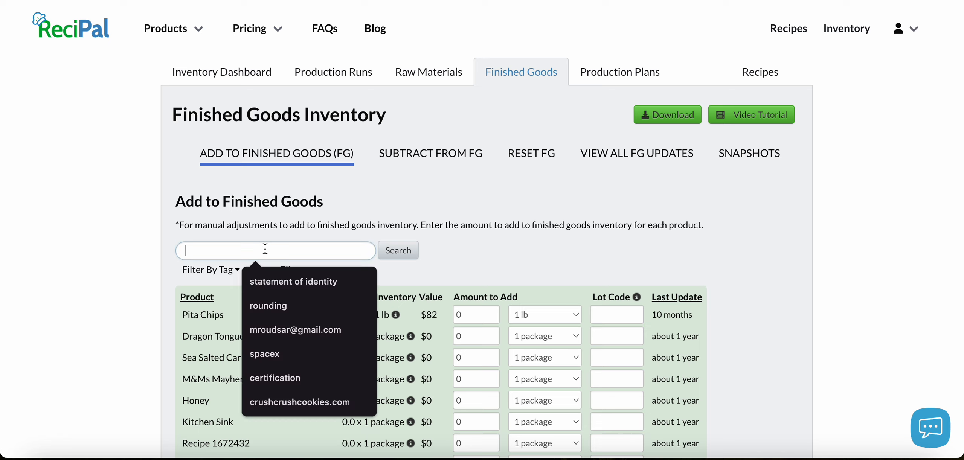
{"action": "type", "text": "marinar"}
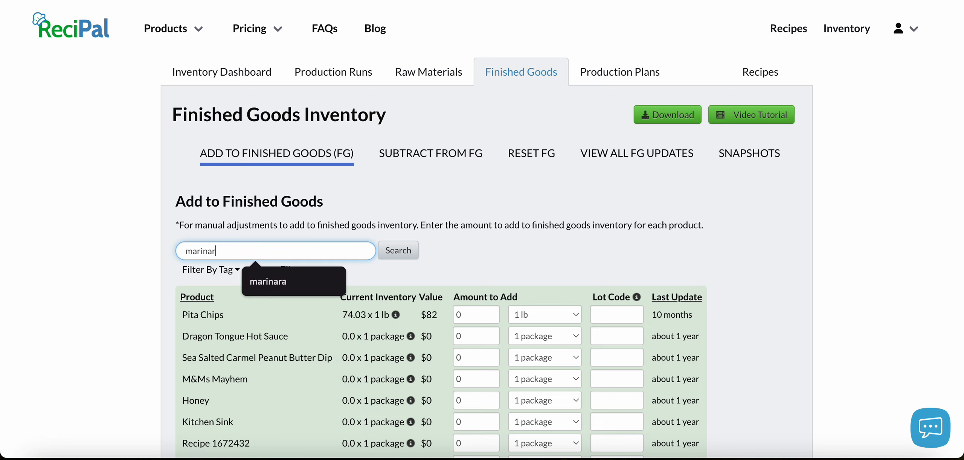
{"action": "key", "text": "Return"}
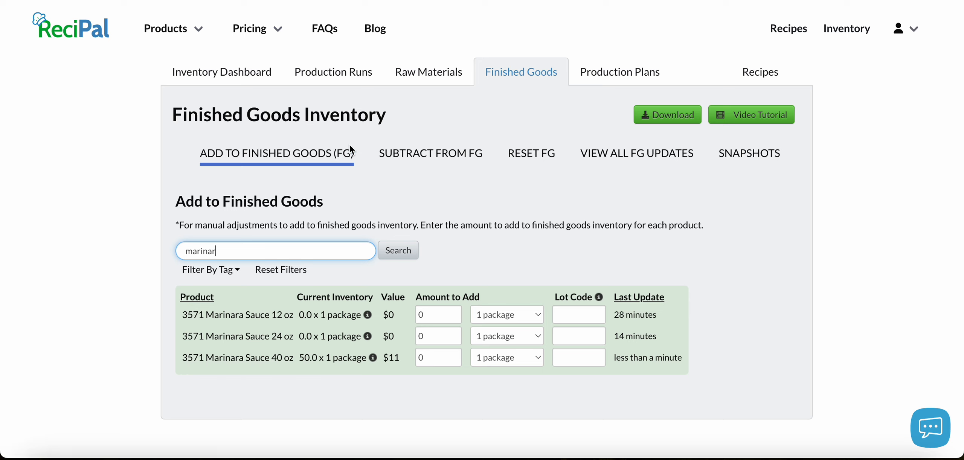
Search the raw materials inventory for "marinara" to check the remaining stock of the 3571 Marinara Sauce subrecipe
{"action": "left_click", "coordinate": [422, 80]}
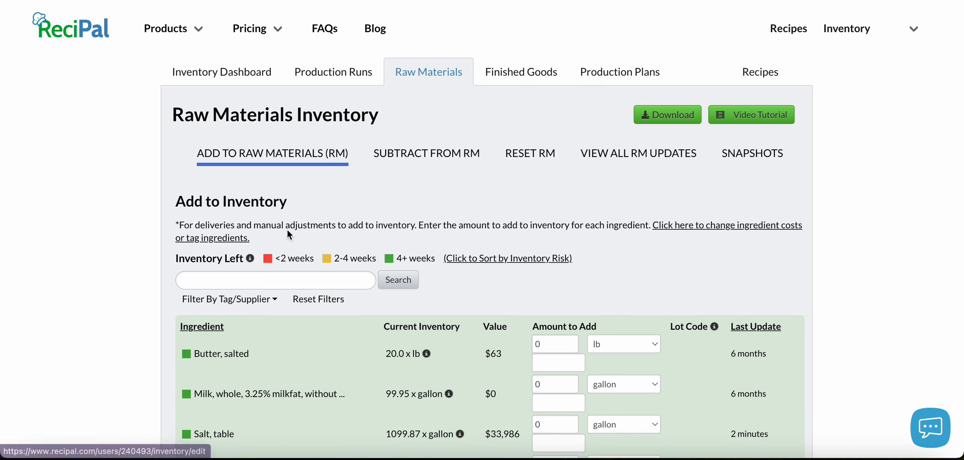
{"action": "left_click", "coordinate": [237, 280]}
{"action": "type", "text": "marinara"}
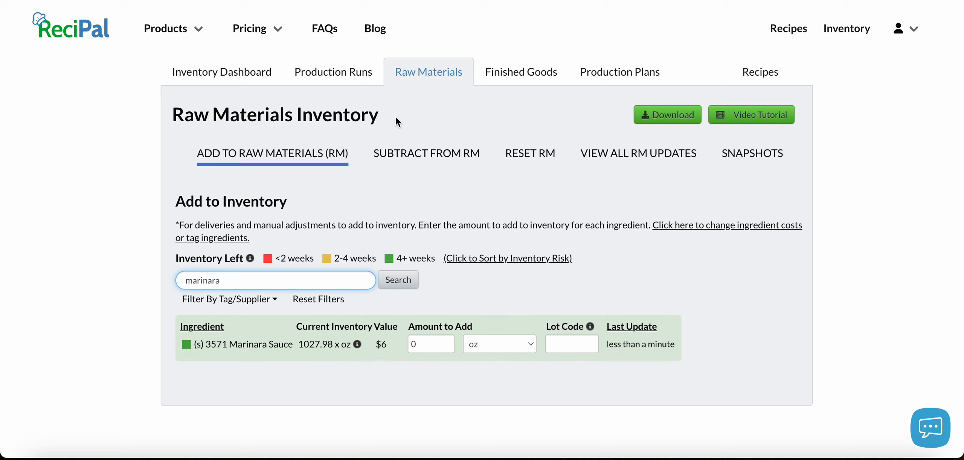
Create a new production run and select the 3571 Marinara Sauce 24 oz recipe for it
{"action": "left_click", "coordinate": [339, 75]}
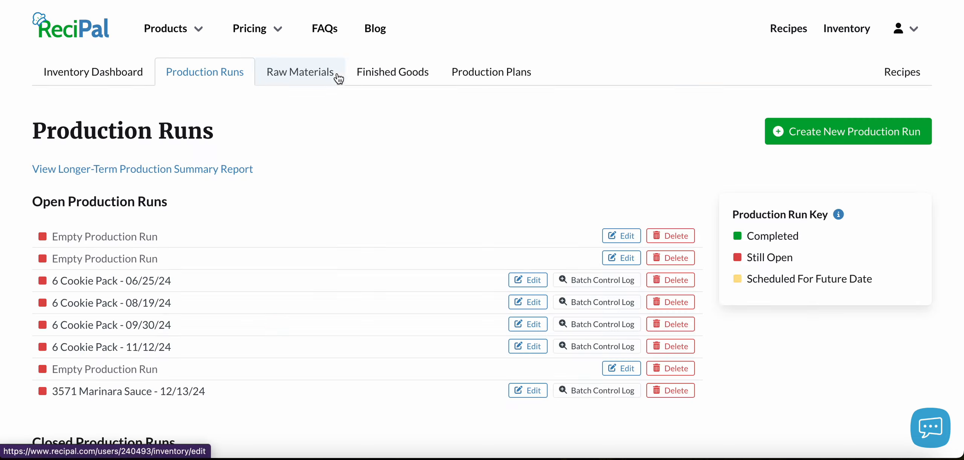
{"action": "left_click", "coordinate": [789, 141]}
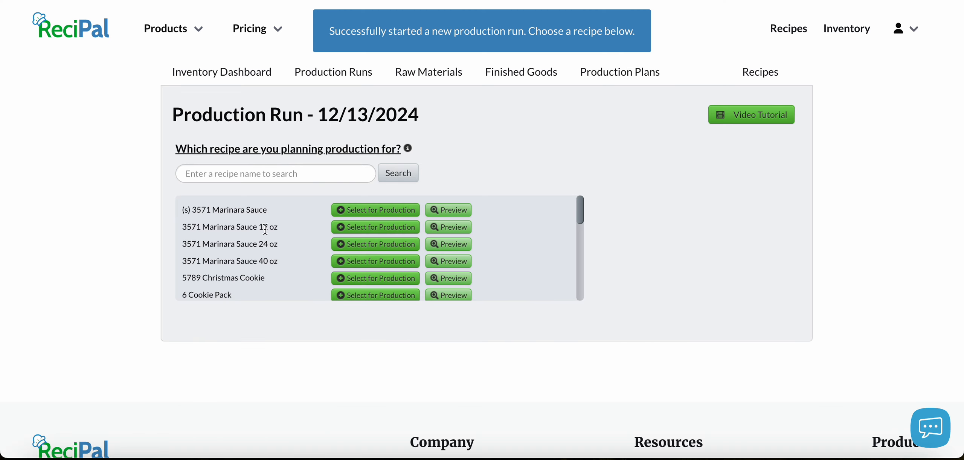
{"action": "left_click", "coordinate": [353, 244]}
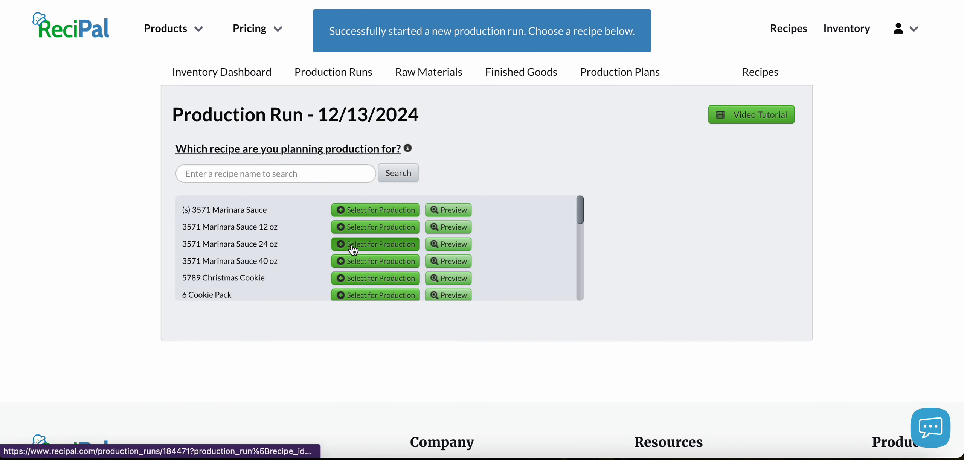
Set the planned production of 3571 Marinara Sauce 24 oz to 20 batches
{"action": "scroll", "coordinate": [705, 323], "scroll_direction": "down", "scroll_amount": 6}
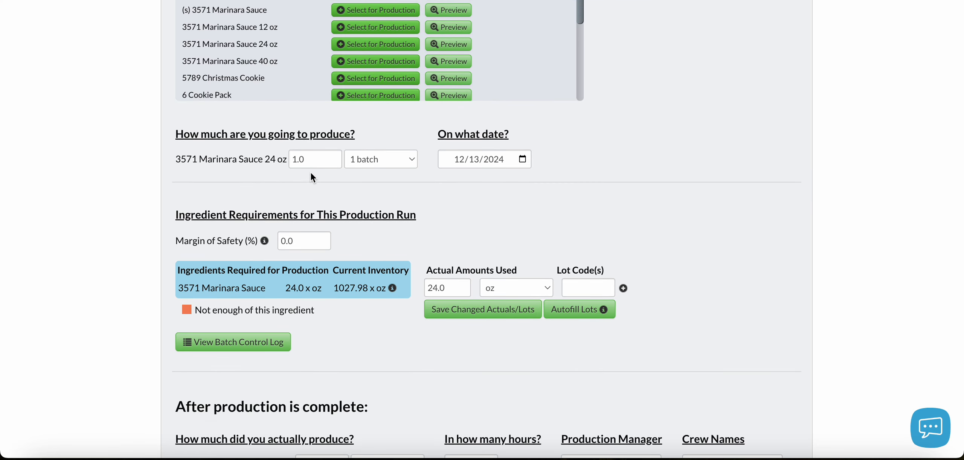
{"action": "left_click_drag", "start_coordinate": [309, 159], "coordinate": [294, 159]}
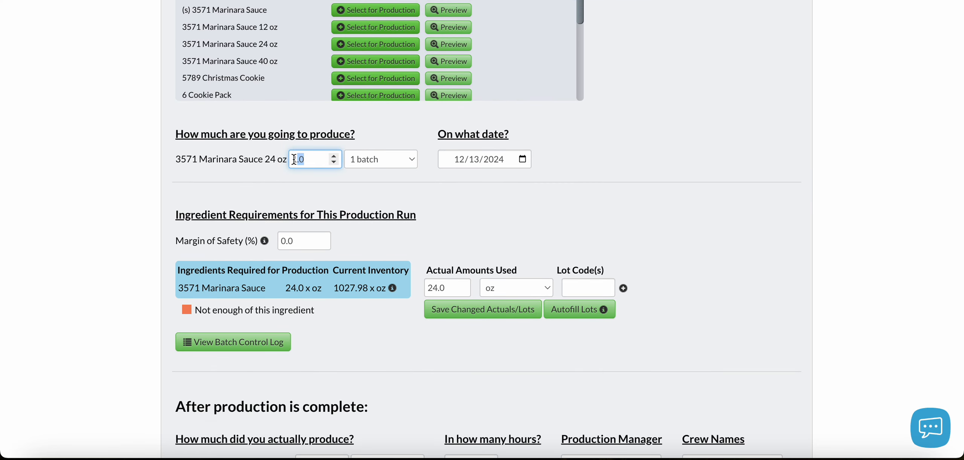
{"action": "type", "text": "120"}
{"action": "key", "text": "BackSpace"}
{"action": "key", "text": "BackSpace"}
{"action": "key", "text": "BackSpace"}
{"action": "type", "text": "20"}
{"action": "left_click", "coordinate": [528, 213]}
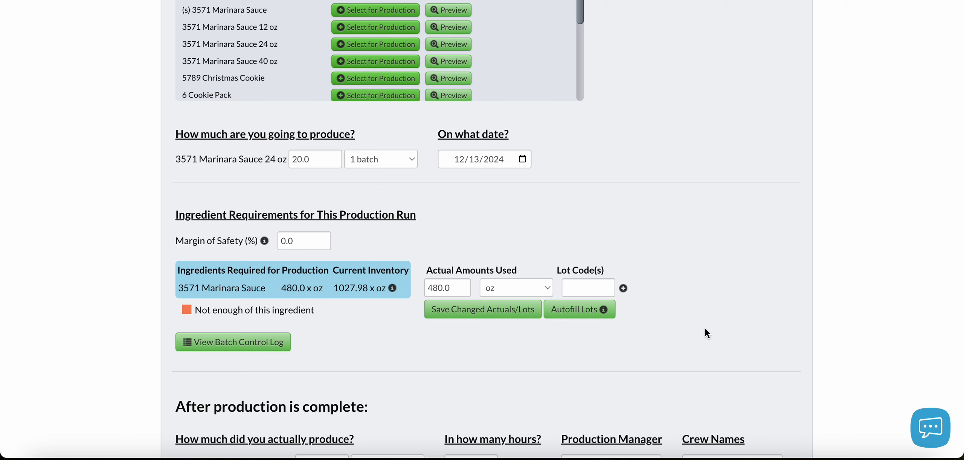
Record the actual production of 3571 Marinara Sauce 24 oz as 20 packages made in 1 hour
{"action": "scroll", "coordinate": [706, 333], "scroll_direction": "down", "scroll_amount": 1}
{"action": "scroll", "coordinate": [707, 333], "scroll_direction": "down", "scroll_amount": 5}
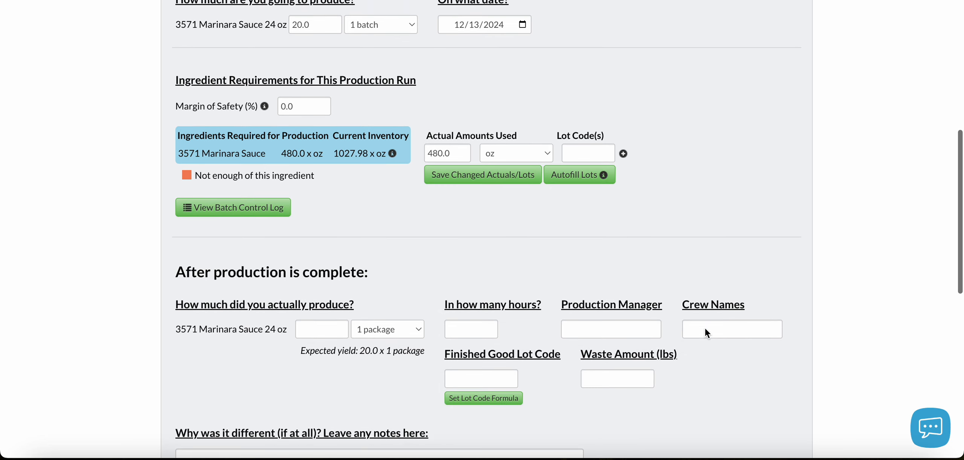
{"action": "left_click", "coordinate": [319, 312]}
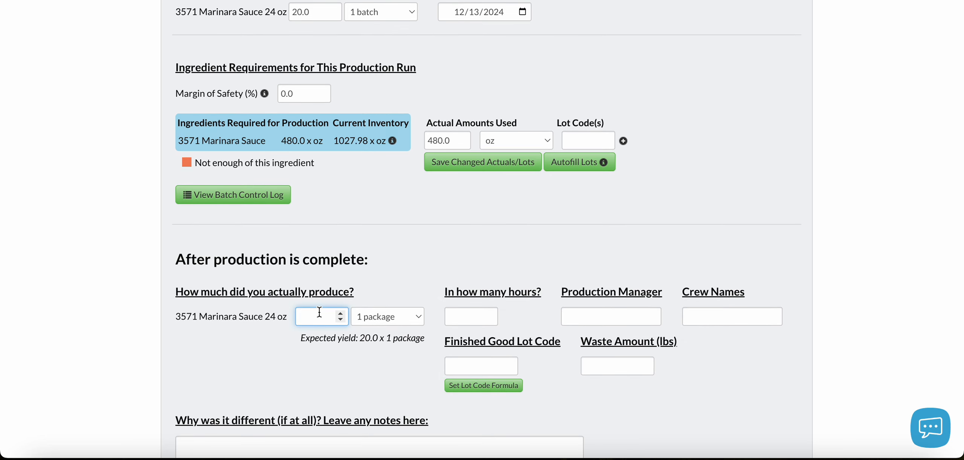
{"action": "type", "text": "20"}
{"action": "left_click", "coordinate": [474, 313]}
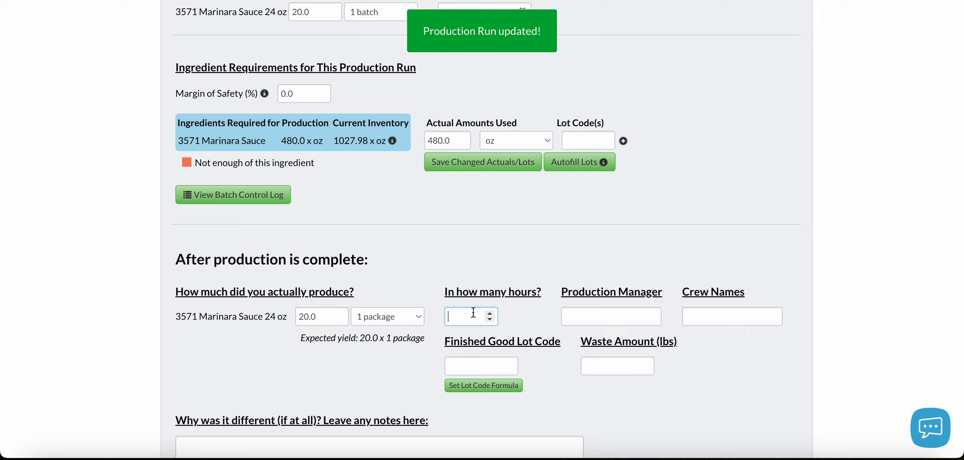
{"action": "type", "text": "1"}
Enter the production manager's name for the 24 oz run, and close the run so inventory is updated
{"action": "left_click", "coordinate": [580, 313]}
{"action": "type", "text": "KJa"}
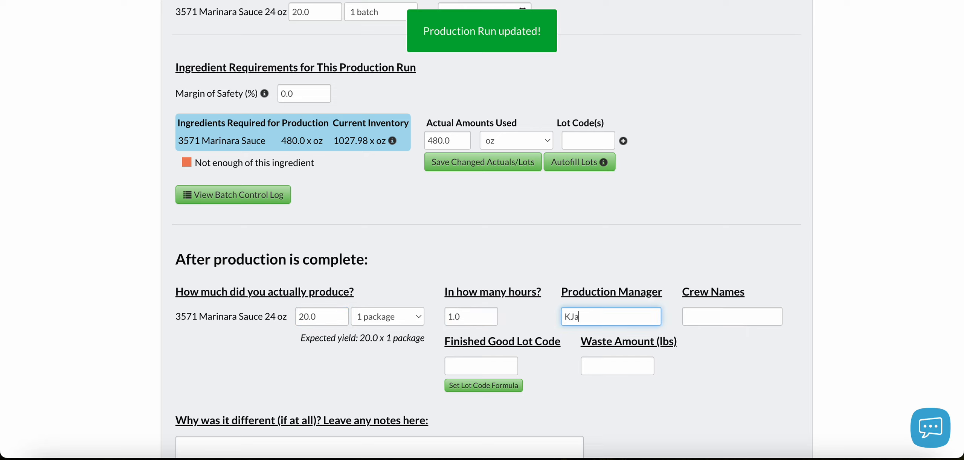
{"action": "key", "text": "BackSpace"}
{"action": "key", "text": "BackSpace"}
{"action": "key", "text": "BackSpace"}
{"action": "type", "text": "Jack"}
{"action": "left_click", "coordinate": [552, 369]}
{"action": "scroll", "coordinate": [551, 369], "scroll_direction": "down", "scroll_amount": 5}
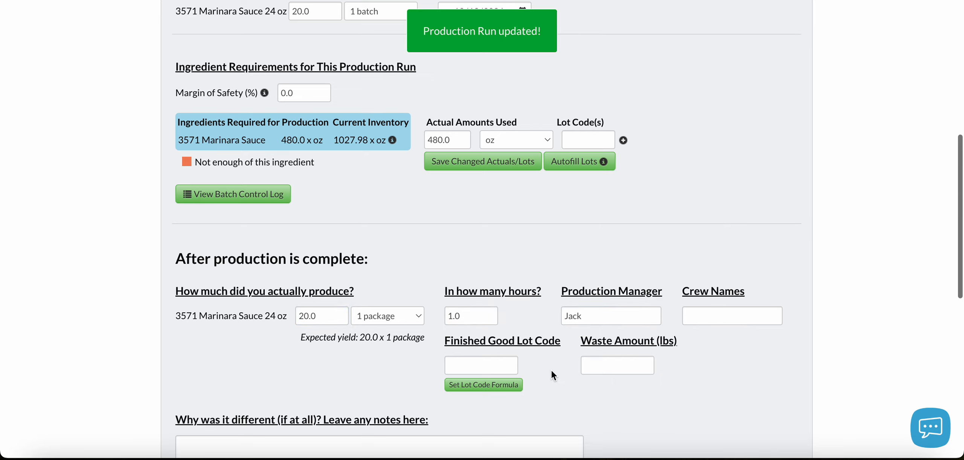
{"action": "left_click", "coordinate": [279, 311]}
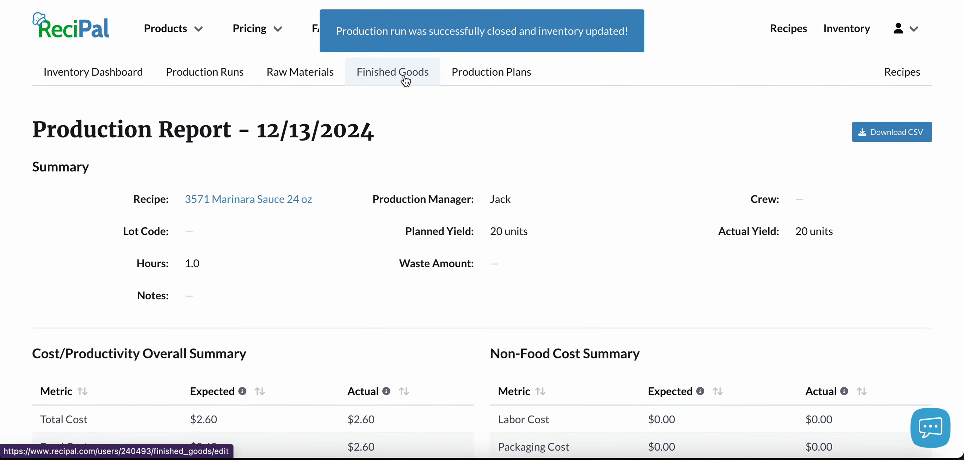
Search the finished goods inventory for "marina" to check the stock of the 24 oz and 40 oz sauces
{"action": "left_click", "coordinate": [405, 79]}
{"action": "left_click", "coordinate": [248, 251]}
{"action": "type", "text": "marina"}
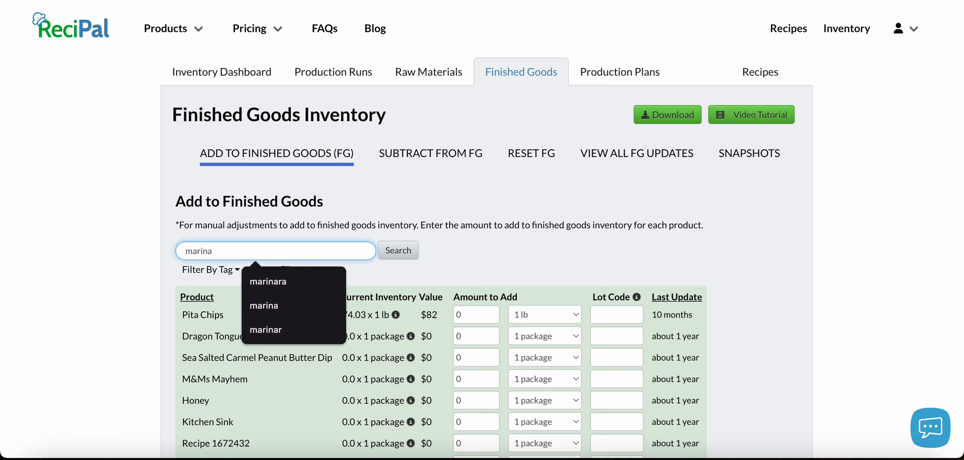
{"action": "key", "text": "Return"}
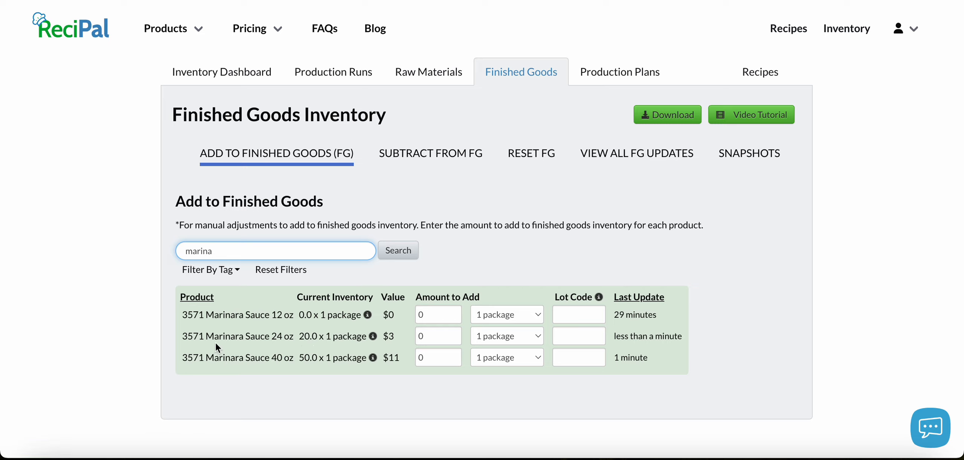
Search the raw materials inventory for "marina" to check the 3571 Marinara Sauce subrecipe stock after the 24 oz run
{"action": "left_click", "coordinate": [416, 72]}
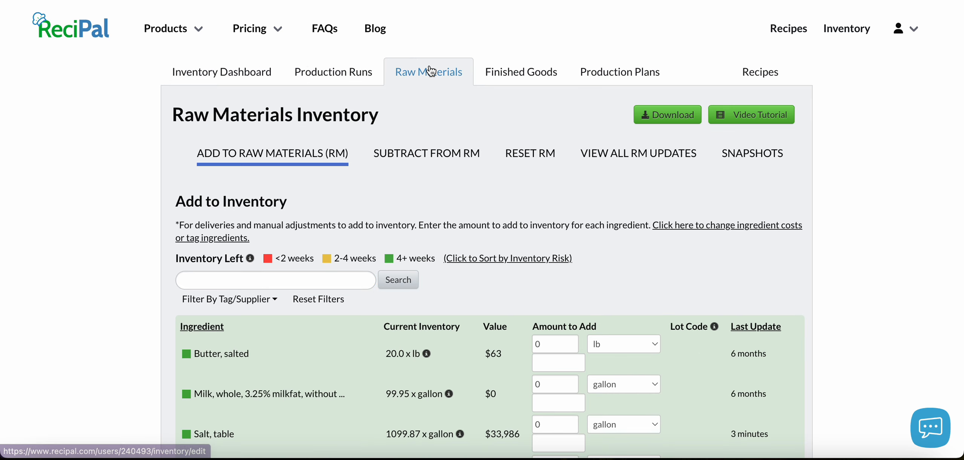
{"action": "left_click", "coordinate": [279, 278]}
{"action": "type", "text": "ma"}
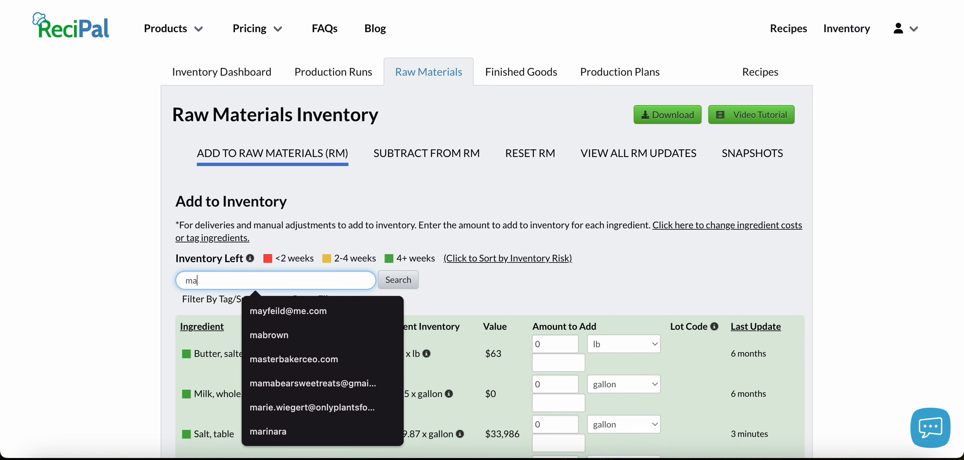
{"action": "type", "text": "ri"}
{"action": "type", "text": "n"}
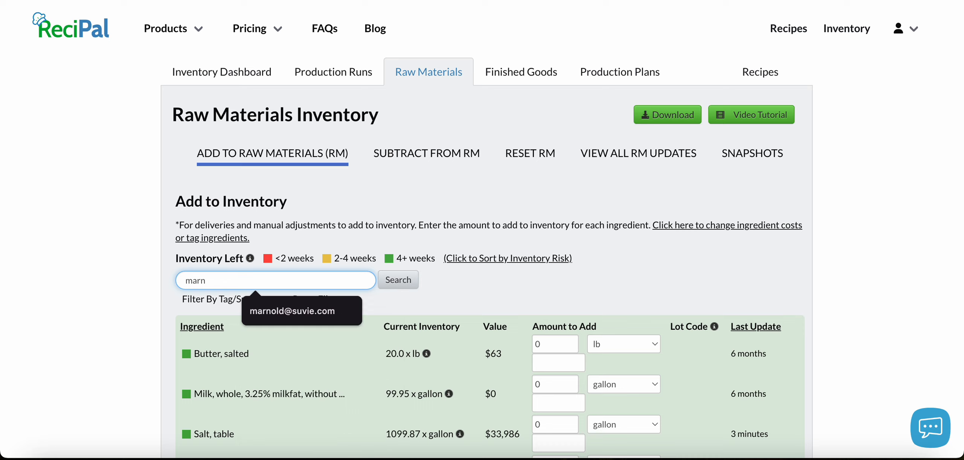
{"action": "type", "text": "a"}
{"action": "key", "text": "BackSpace"}
{"action": "key", "text": "BackSpace"}
{"action": "type", "text": "ina"}
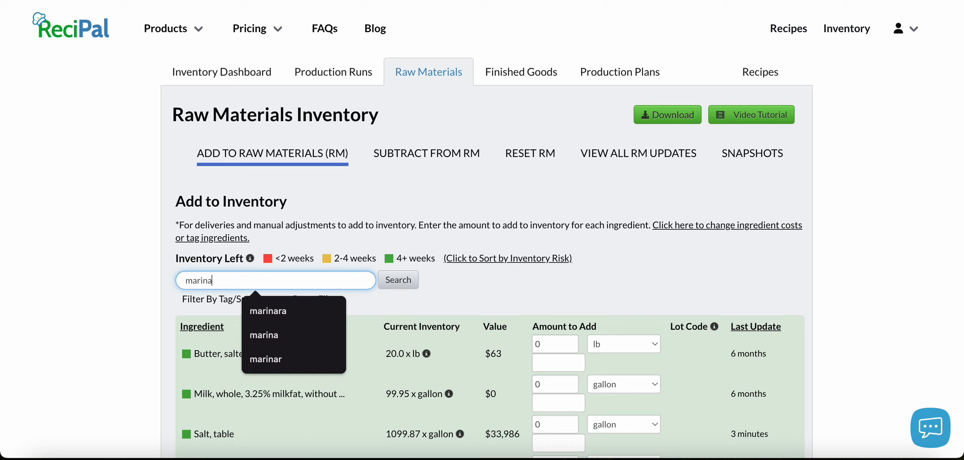
{"action": "key", "text": "Return"}
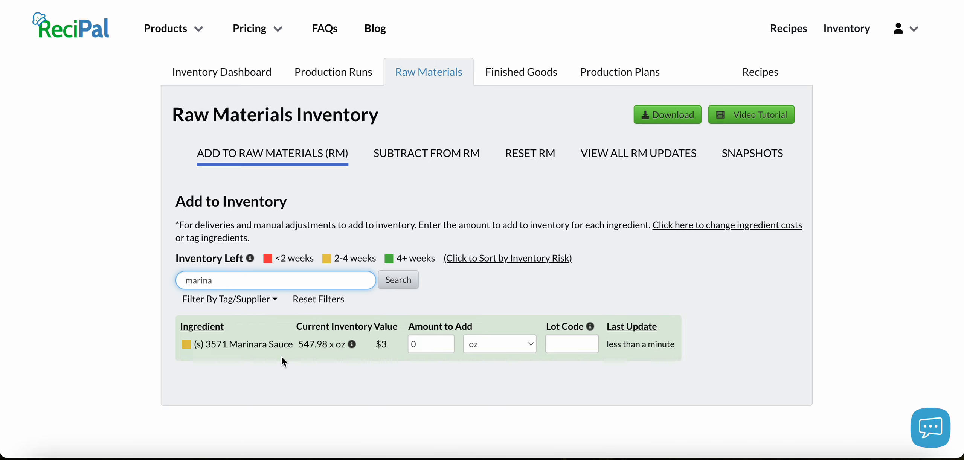